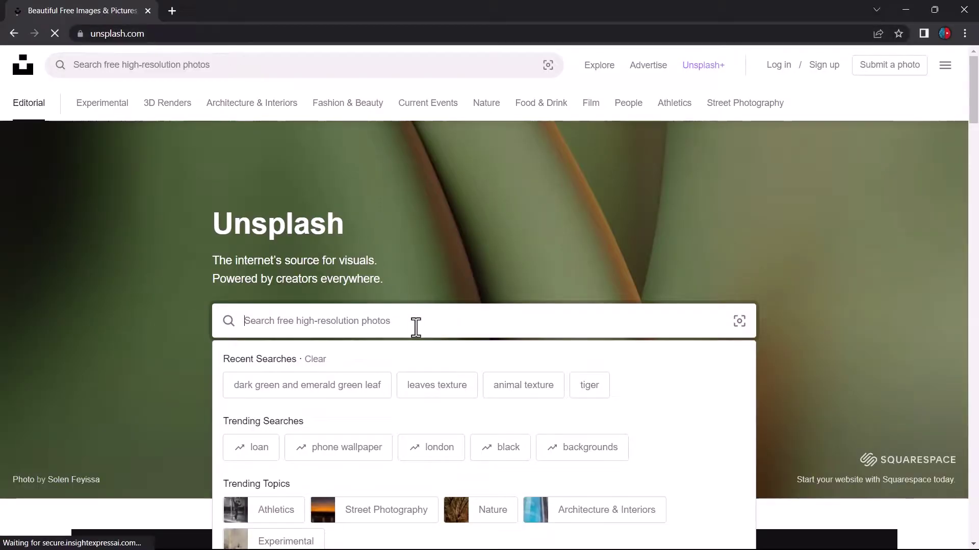
Search Unsplash for 'leaf background' and download the green leaves photo at Original Size.
text(leaf background)
key(Return)
scroll(977, 220, down, 10)
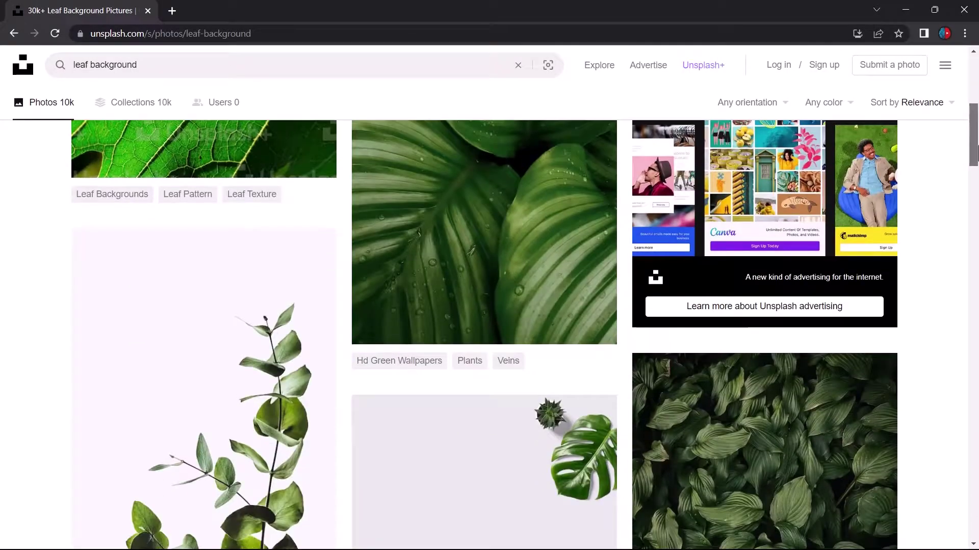
scroll(977, 220, down, 5)
click(252, 317)
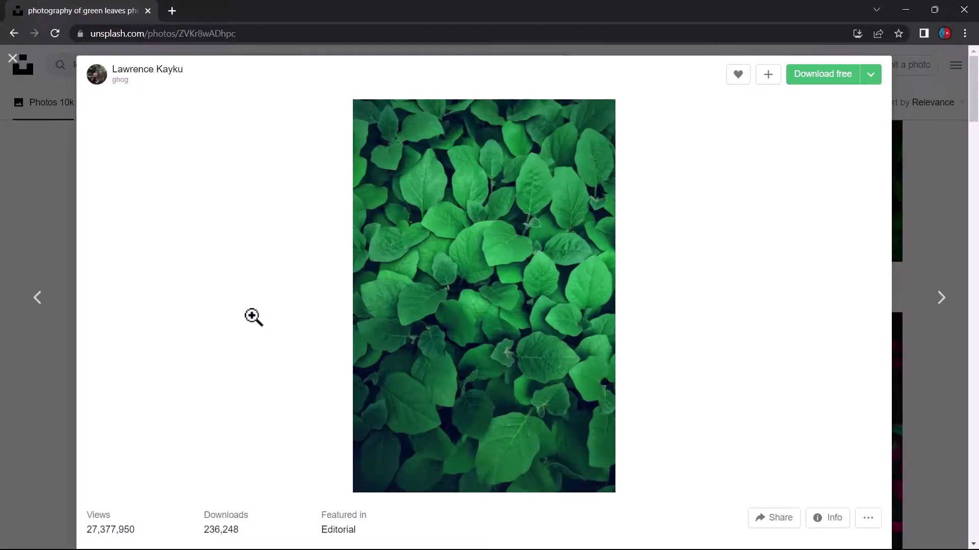
click(866, 78)
click(808, 194)
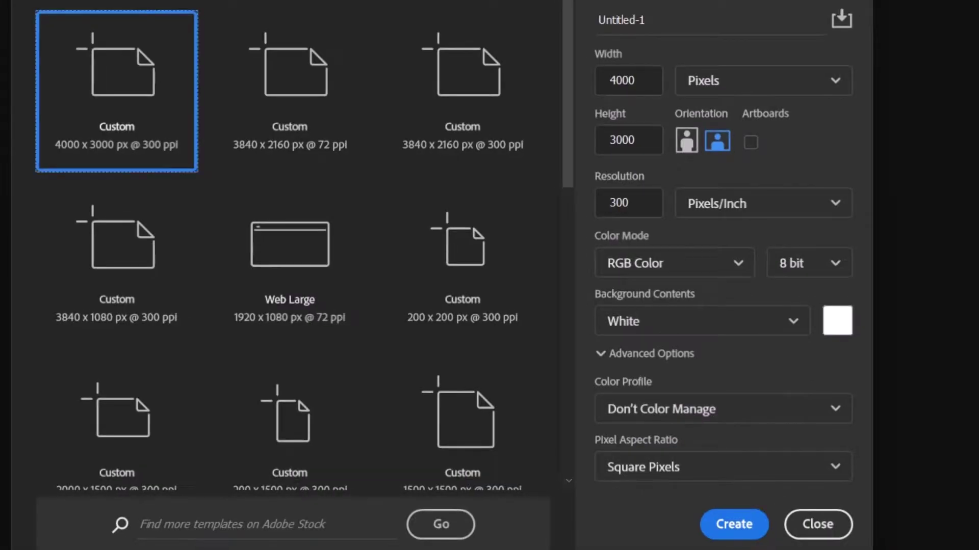
Create a new white document of 4000 × 3000 px at 300 ppi.
double_click(609, 81)
double_click(612, 142)
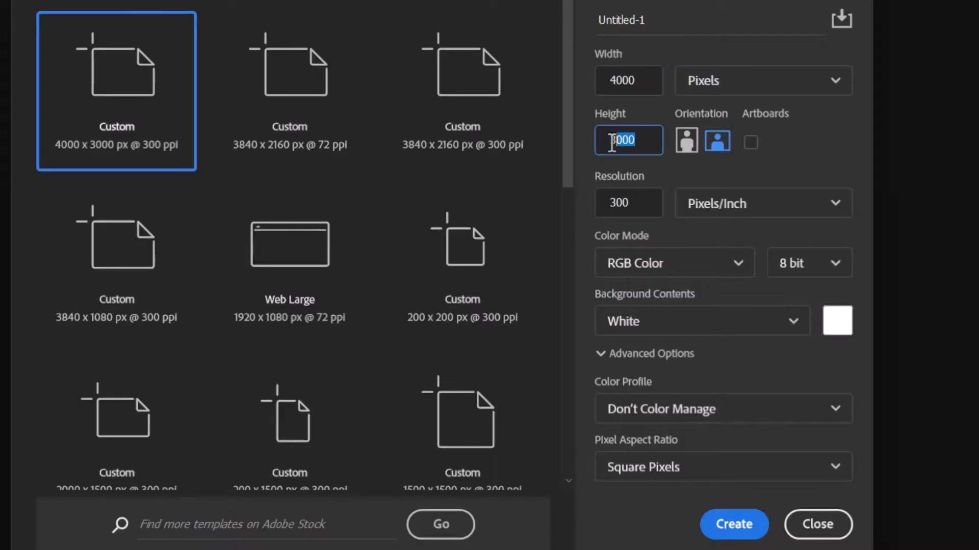
double_click(615, 204)
click(724, 524)
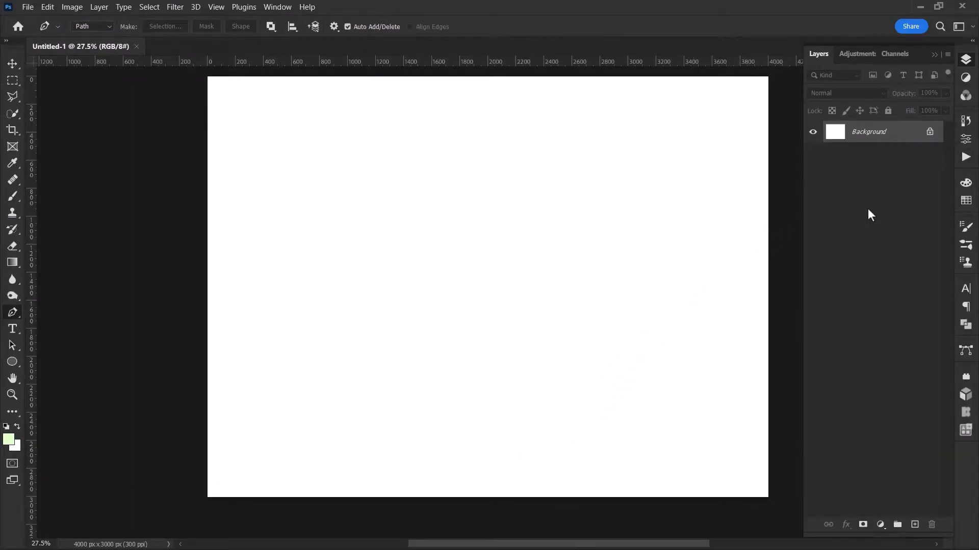
Choose a light green foreground colour and fill the whole canvas with it.
click(965, 183)
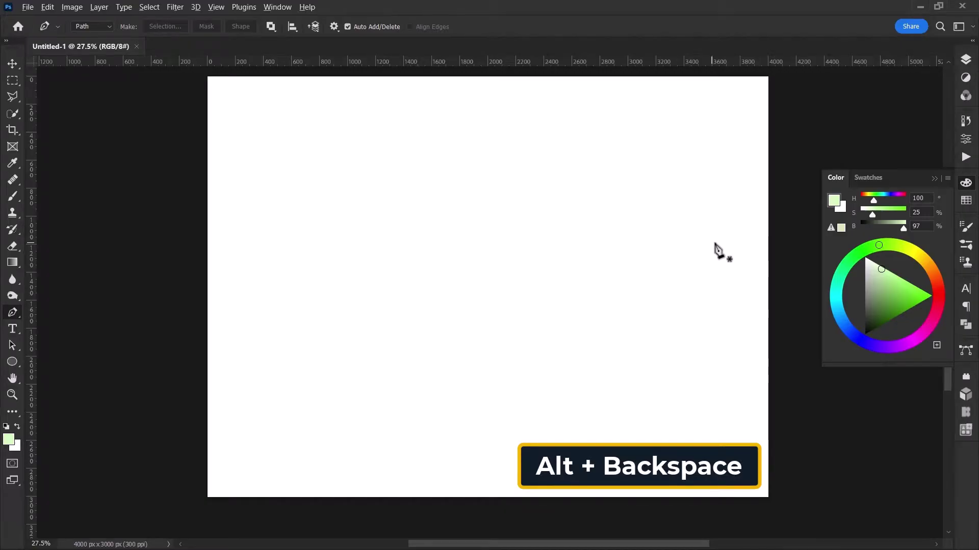
key(alt+BackSpace)
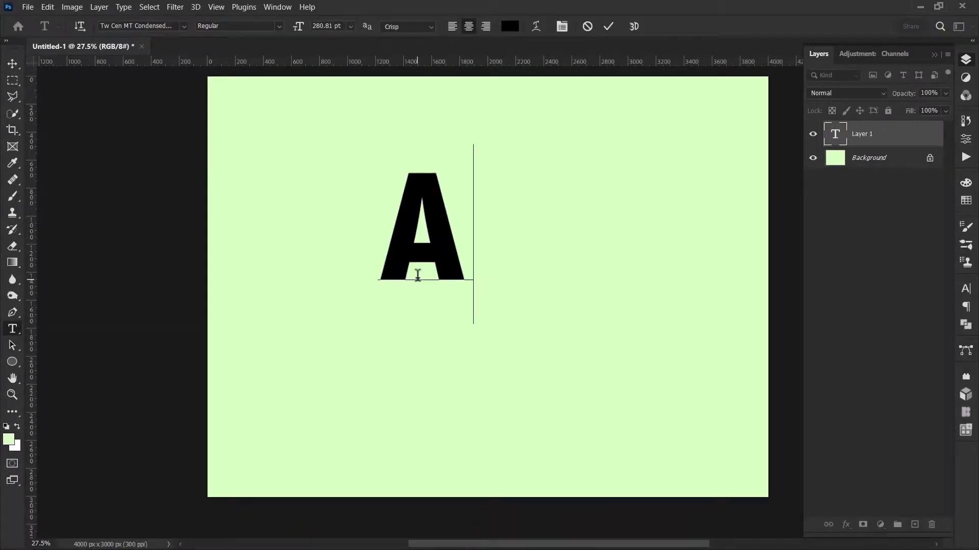
Commit the letter A and enlarge it to fill the canvas height.
click(609, 26)
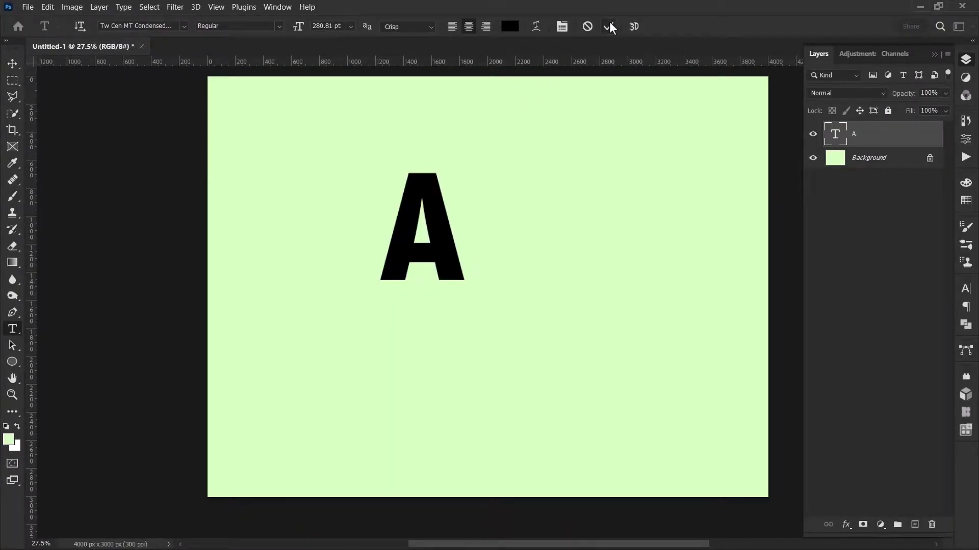
click(22, 98)
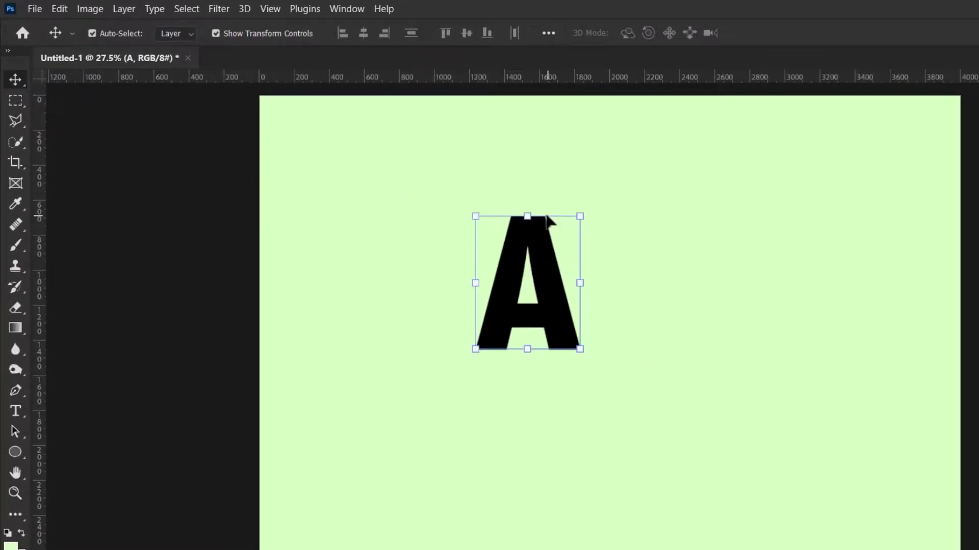
drag(639, 217, 639, 97)
drag(639, 482, 655, 549)
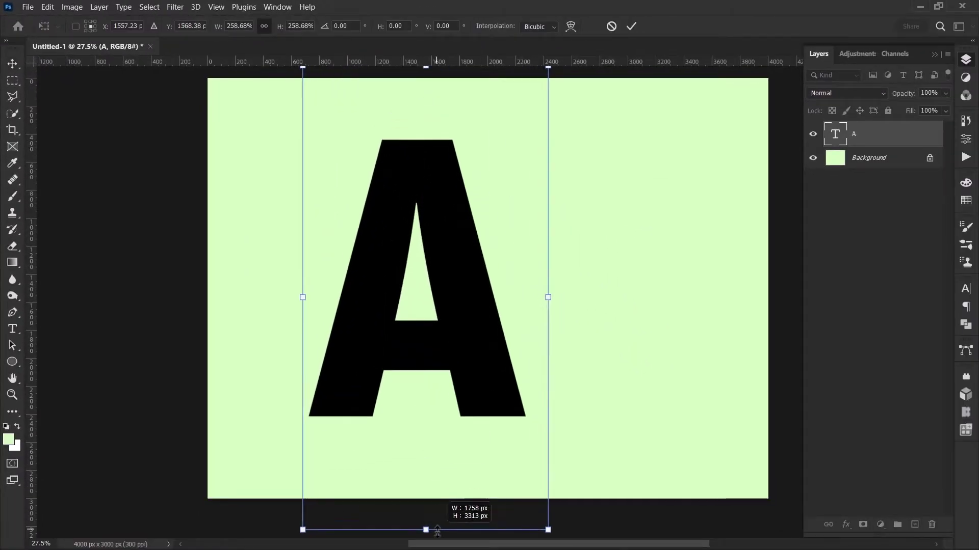
drag(437, 531, 437, 532)
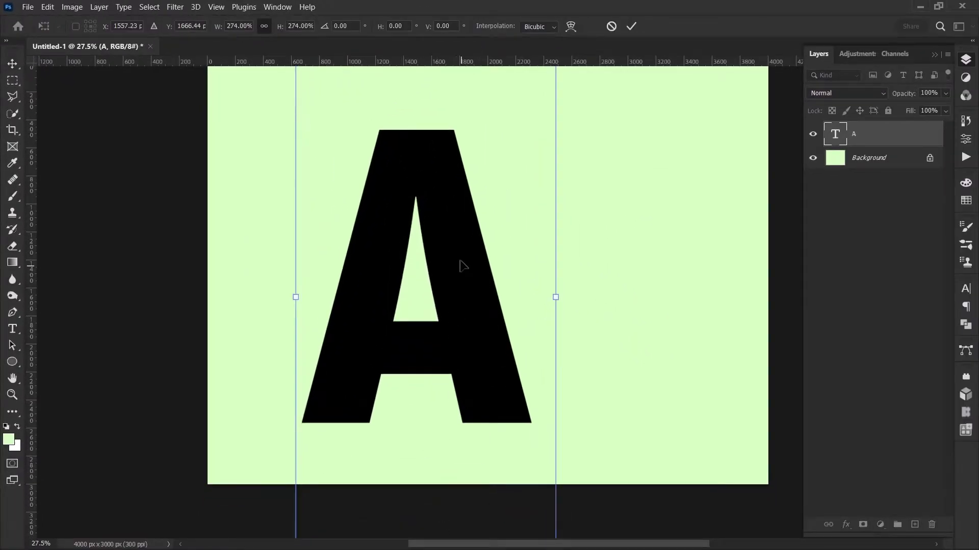
click(631, 26)
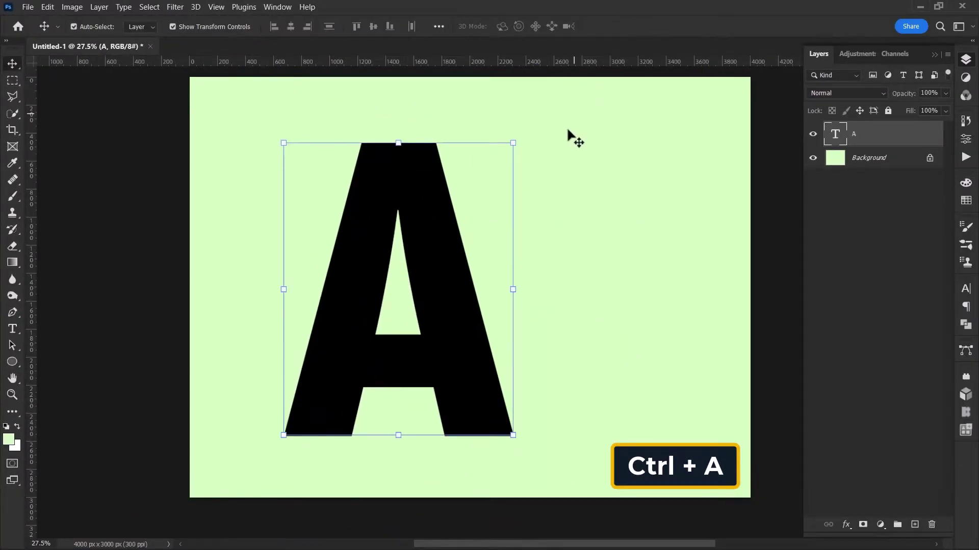
Centre the letter A horizontally on the canvas and reselect its text layer.
key(ctrl+a)
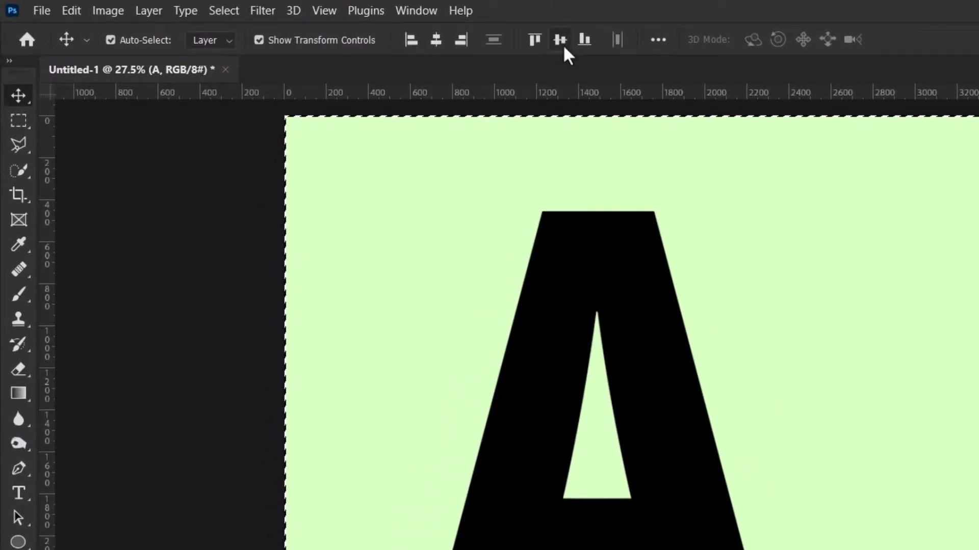
click(436, 39)
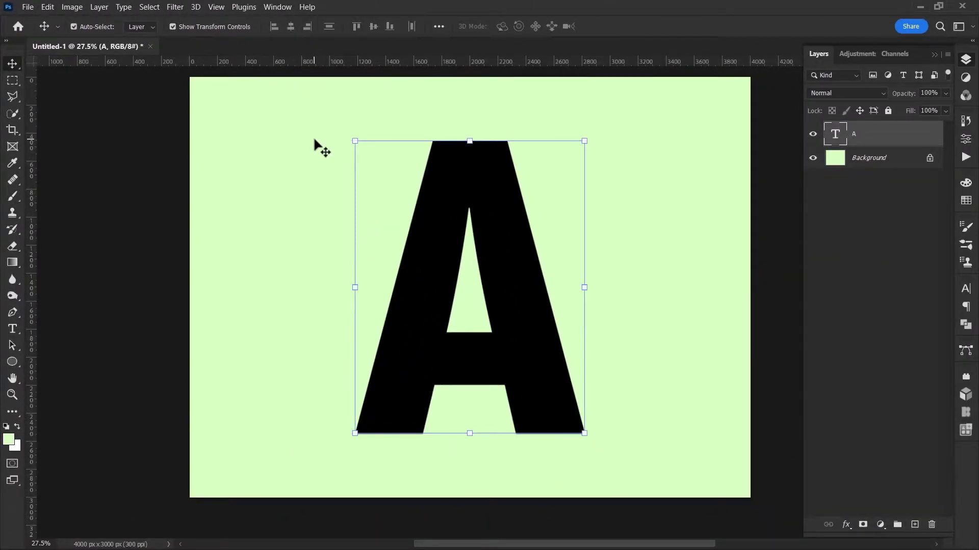
click(314, 140)
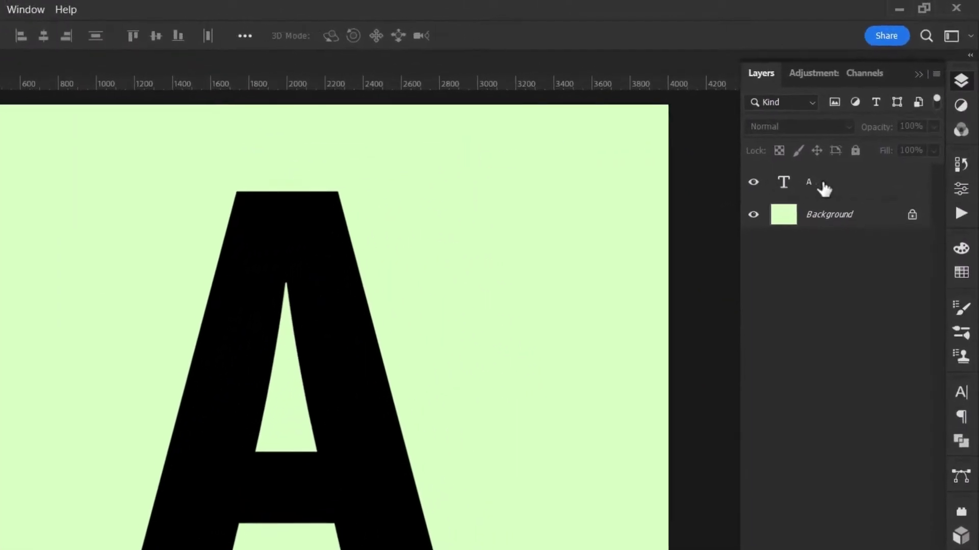
click(872, 133)
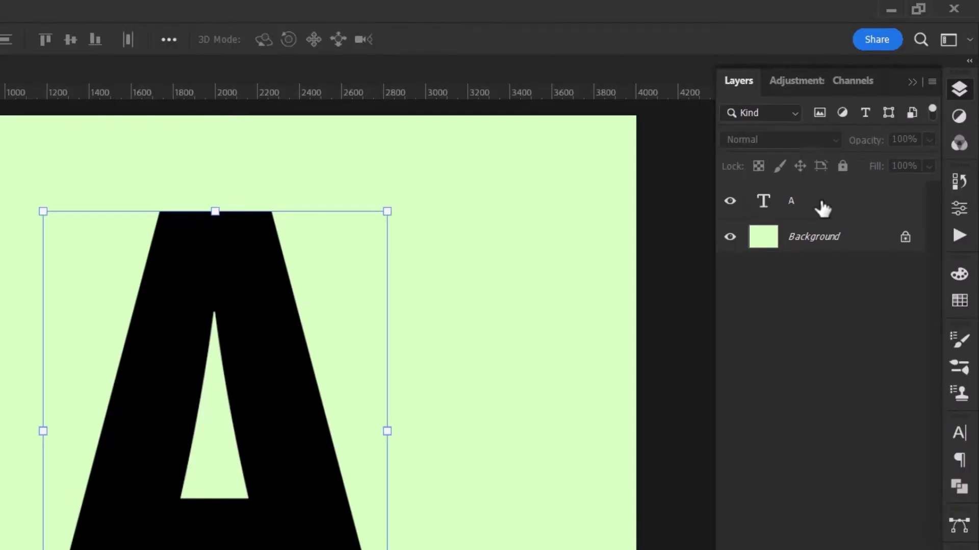
Set the A layer to 70% opacity and place the leaf photo on the canvas.
text(70)
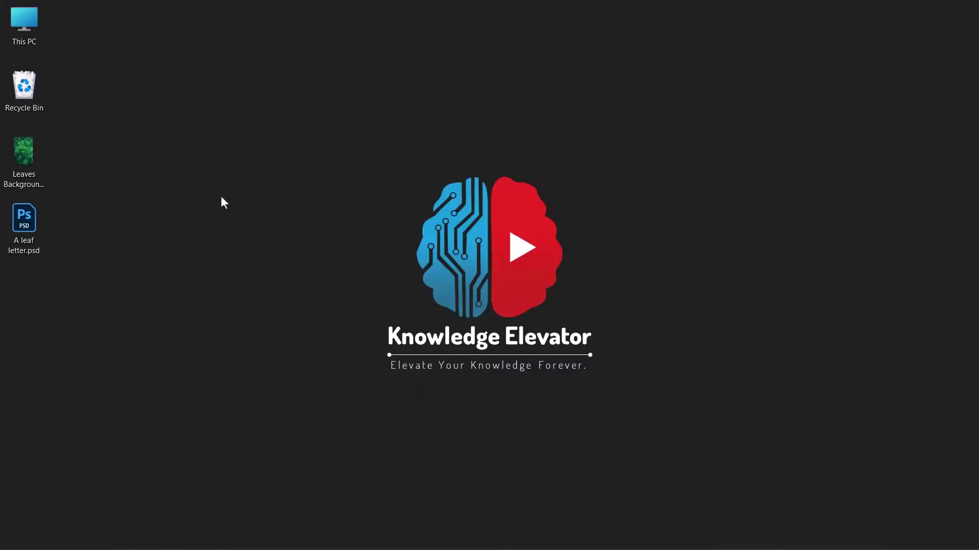
drag(25, 153, 35, 160)
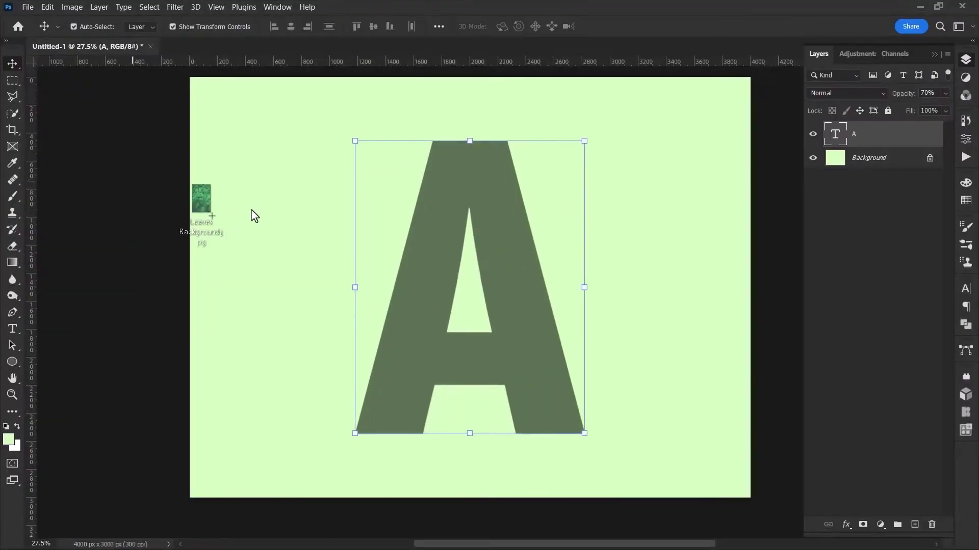
drag(251, 214, 319, 230)
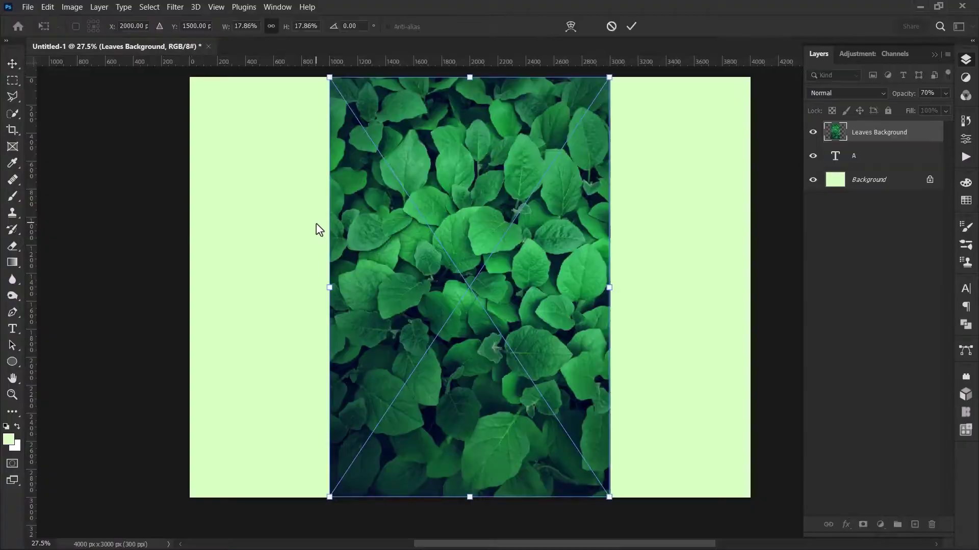
click(633, 26)
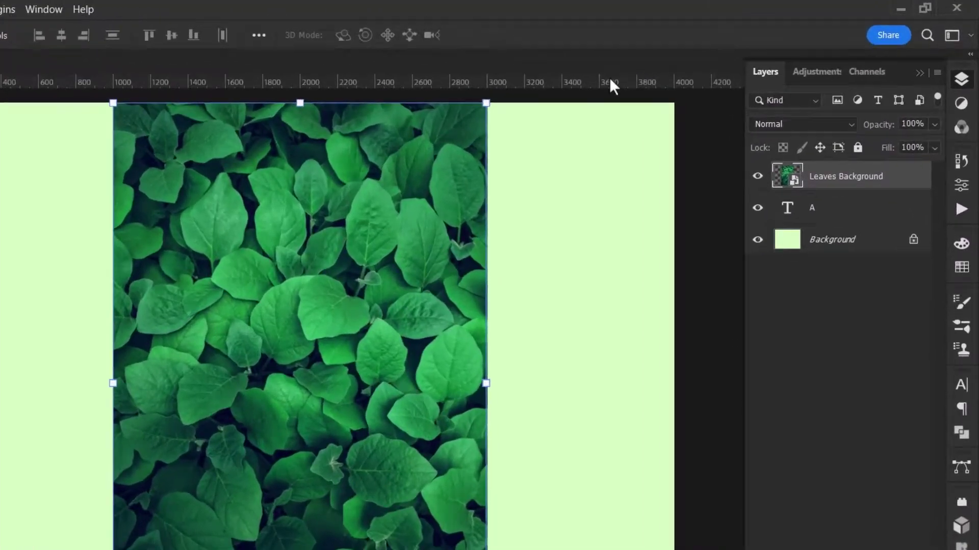
Move the leaf photo beneath the A layer, then rotate and enlarge it to cover the letter.
drag(870, 131, 871, 138)
drag(818, 207, 815, 234)
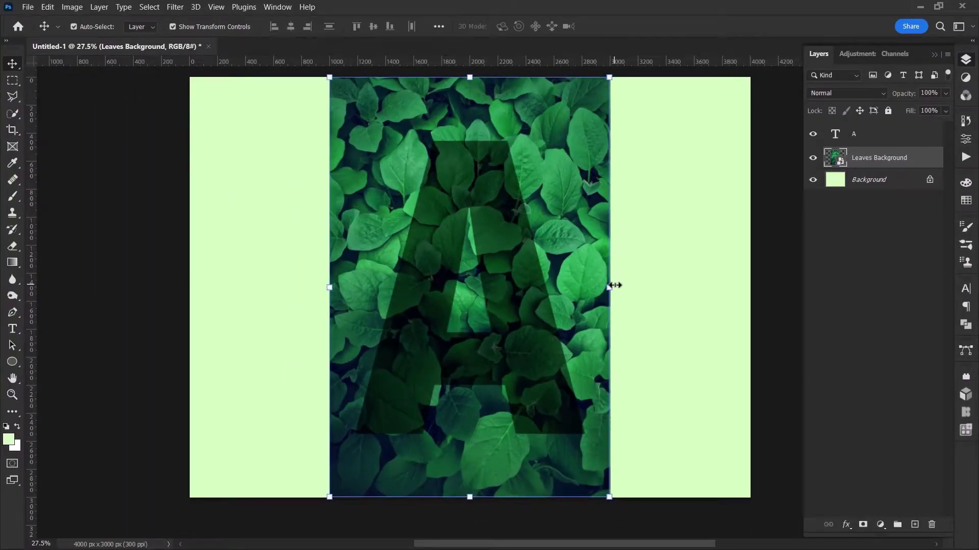
drag(618, 289, 614, 321)
drag(316, 280, 270, 267)
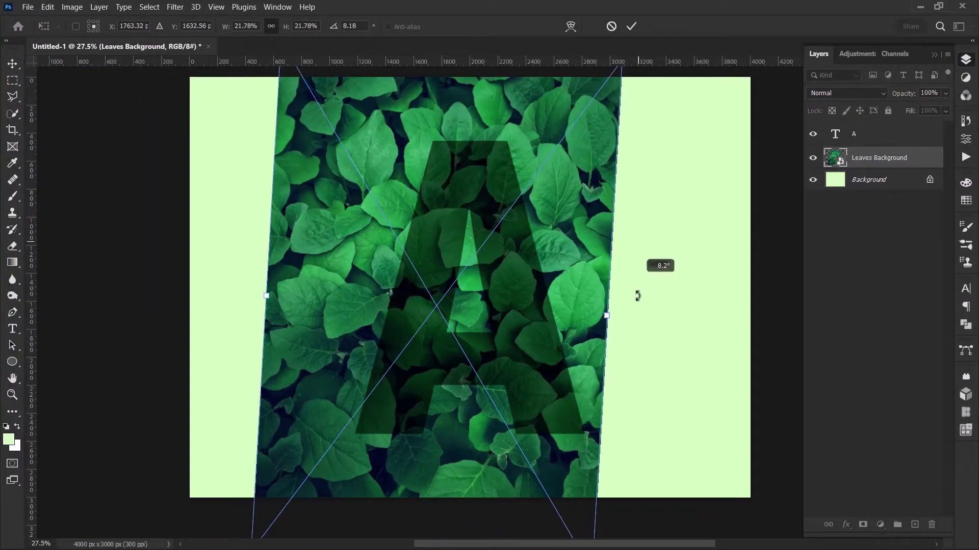
drag(637, 292, 666, 297)
click(631, 25)
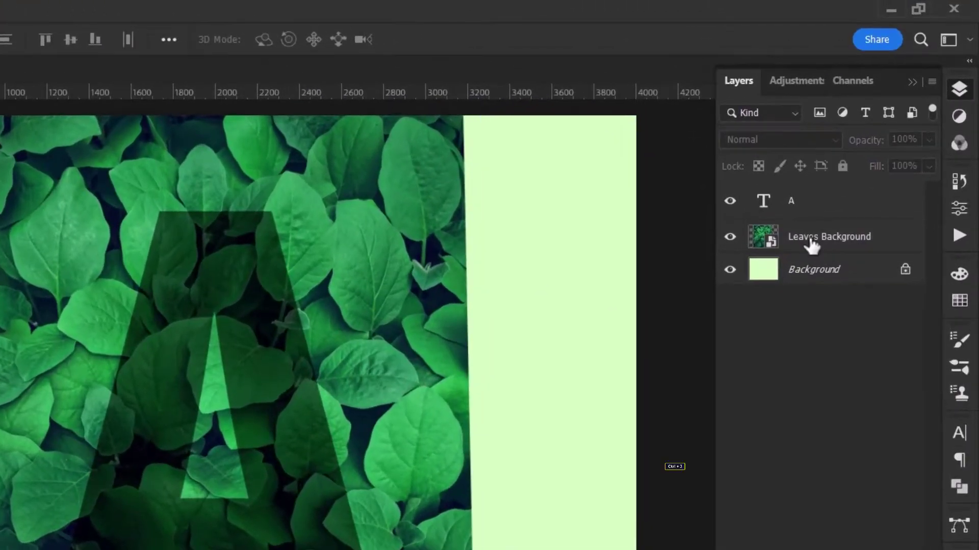
Duplicate the leaf layer and name the two copies Base and Leaves.
key(ctrl+j)
double_click(852, 220)
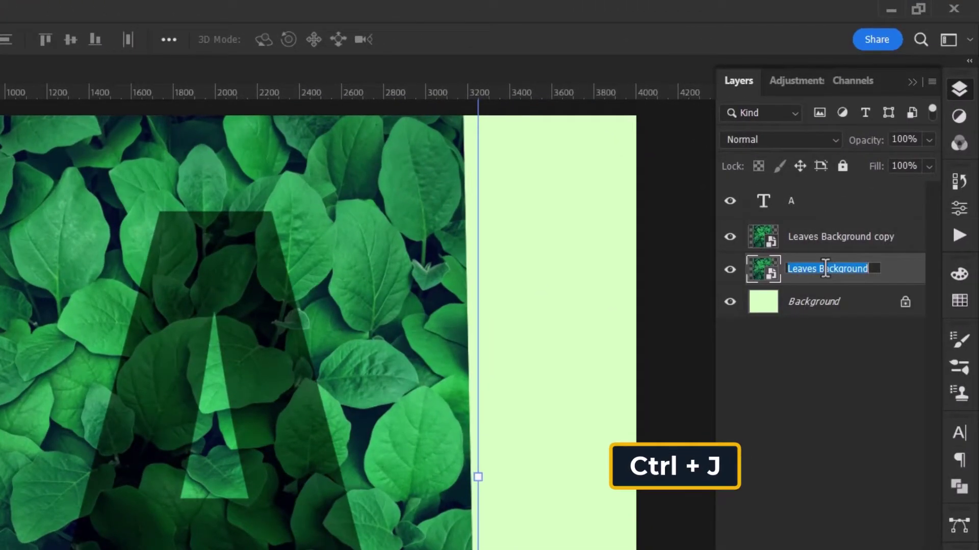
text(Base)
key(shift+Tab)
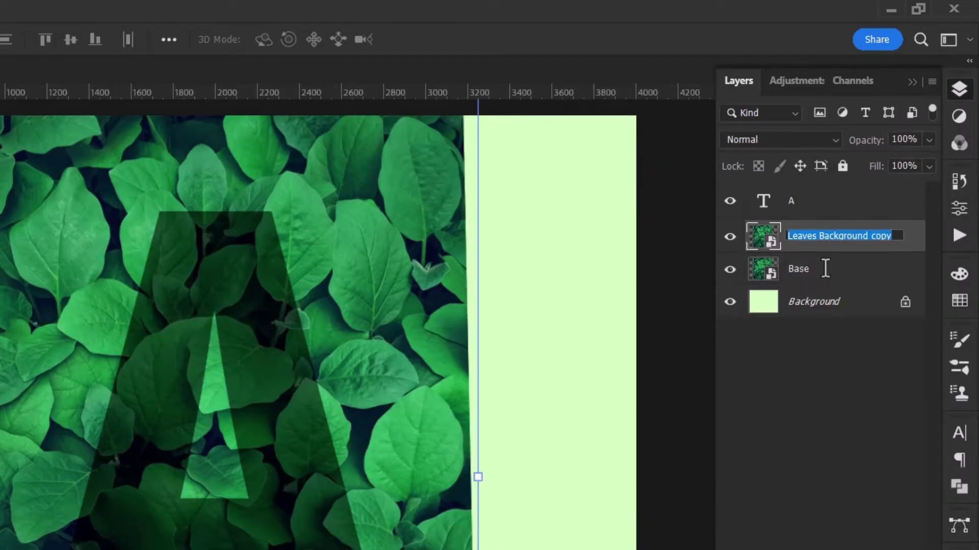
text(Leaves)
key(Return)
Hide the Base layer, zoom in, and trace leaf outlines with the Pen tool.
click(730, 269)
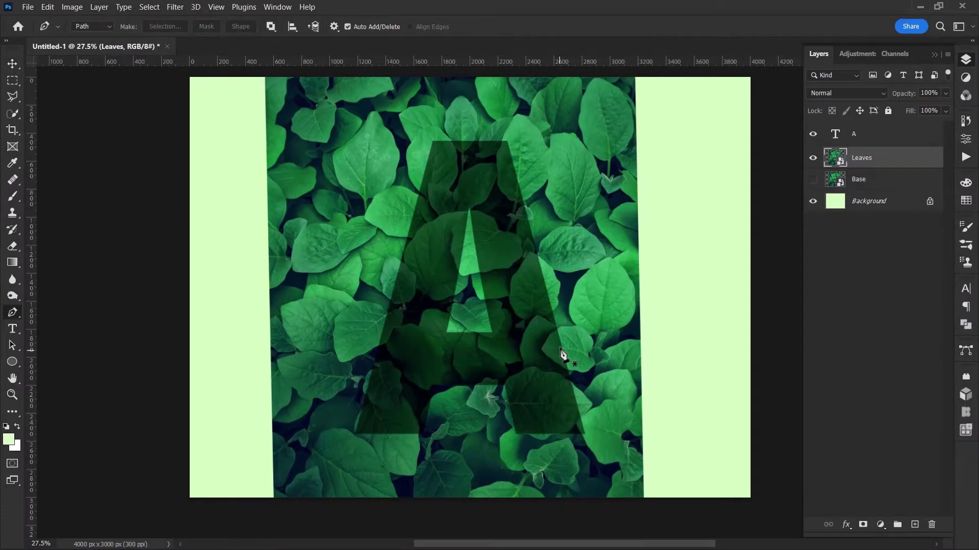
scroll(562, 353, up, 5)
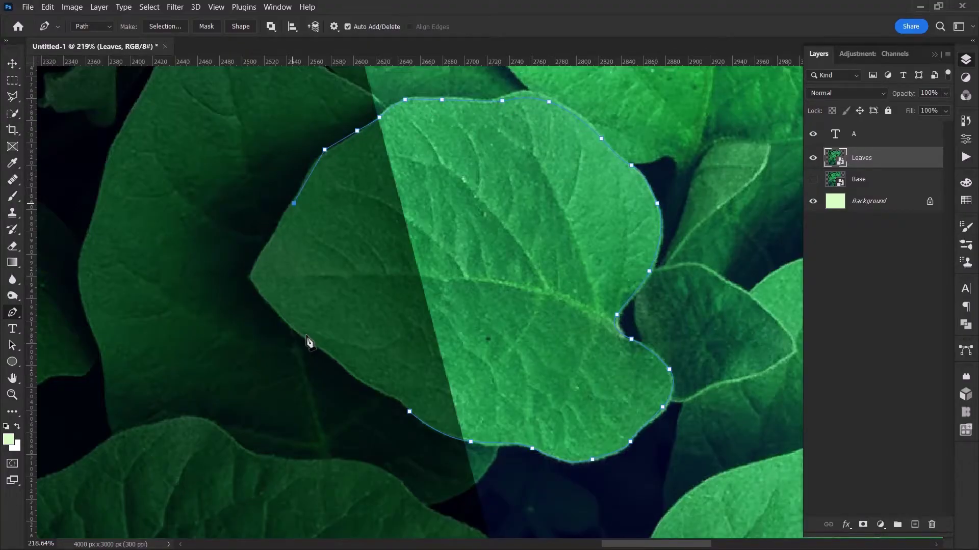
drag(489, 108, 506, 125)
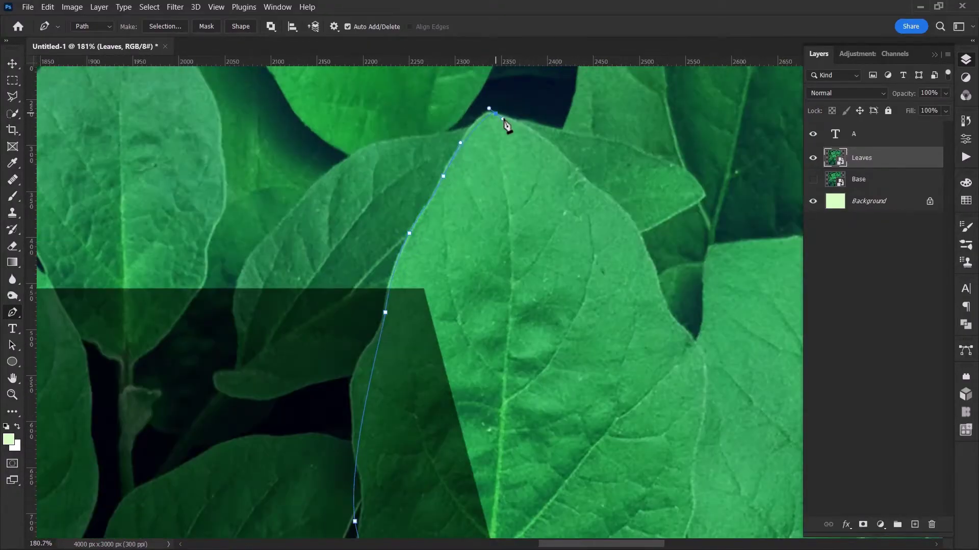
click(567, 190)
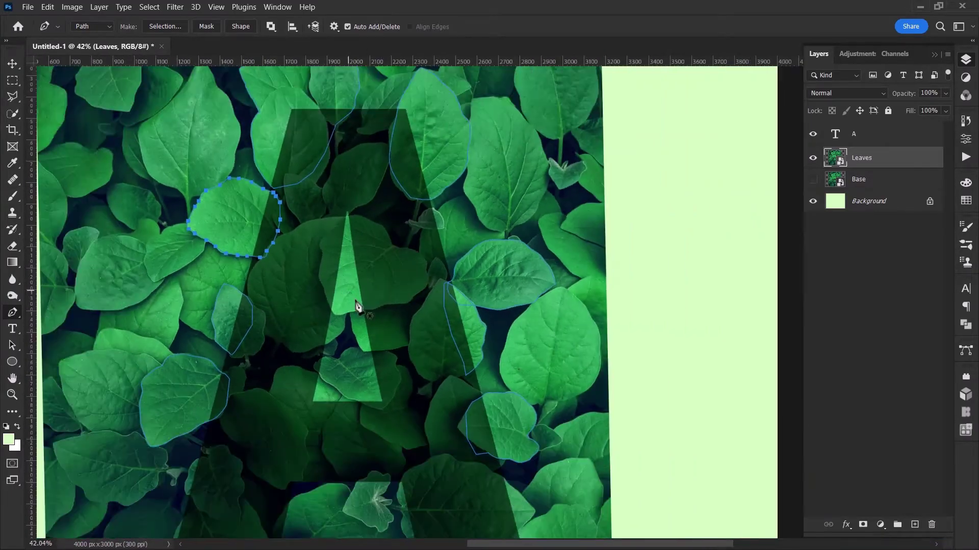
Turn the traced leaf paths into a selection and mask the Leaves layer with it.
key(ctrl+Return)
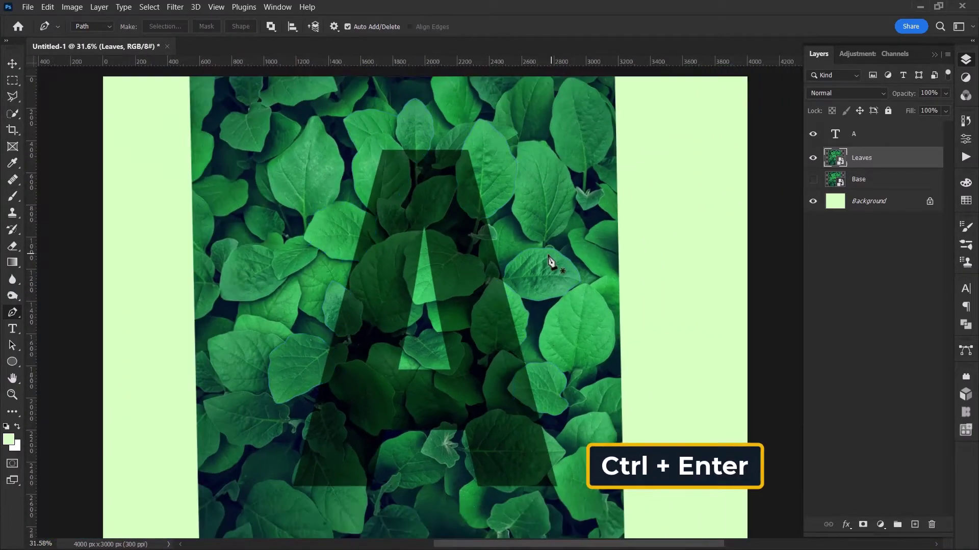
key(ctrl+Return)
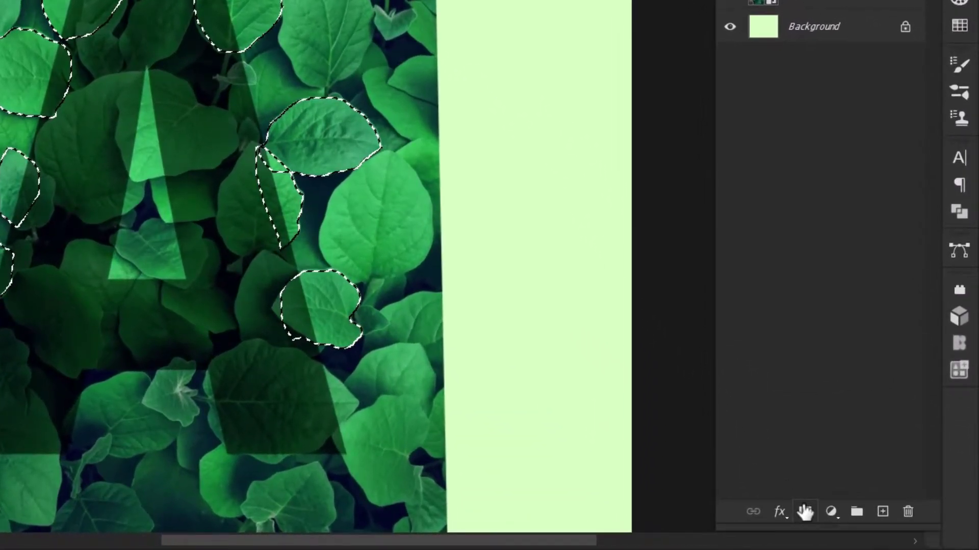
click(863, 525)
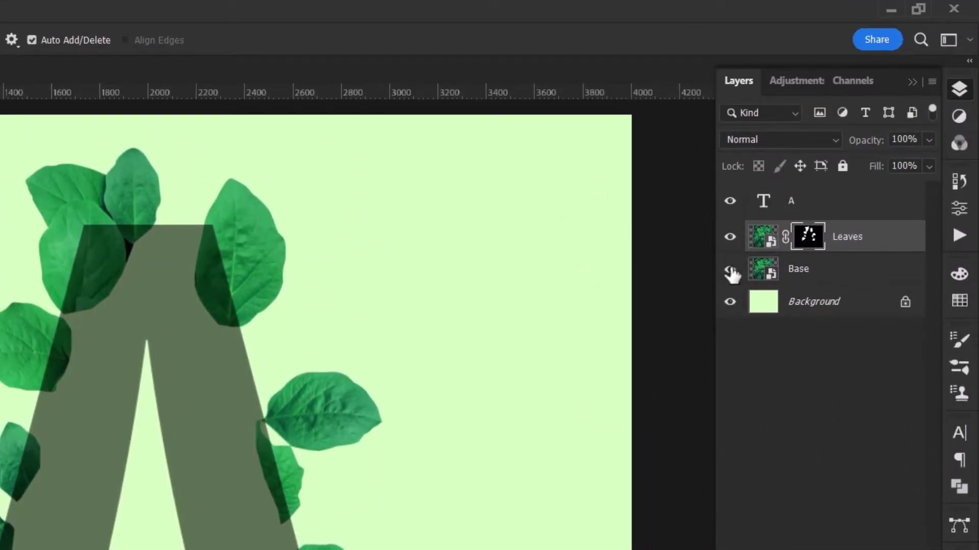
Show the Base layer and mask it to the letter A's outline.
click(731, 270)
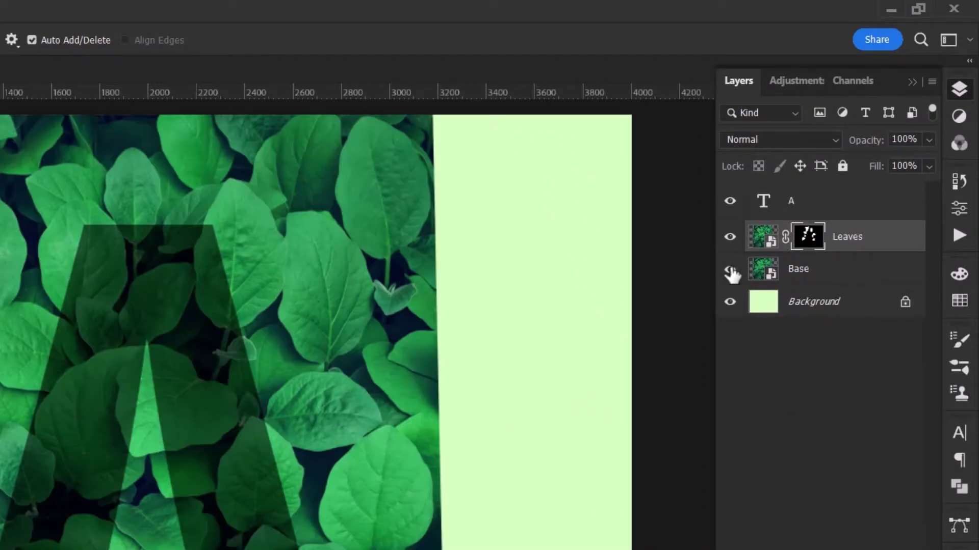
ctrl+click(763, 214)
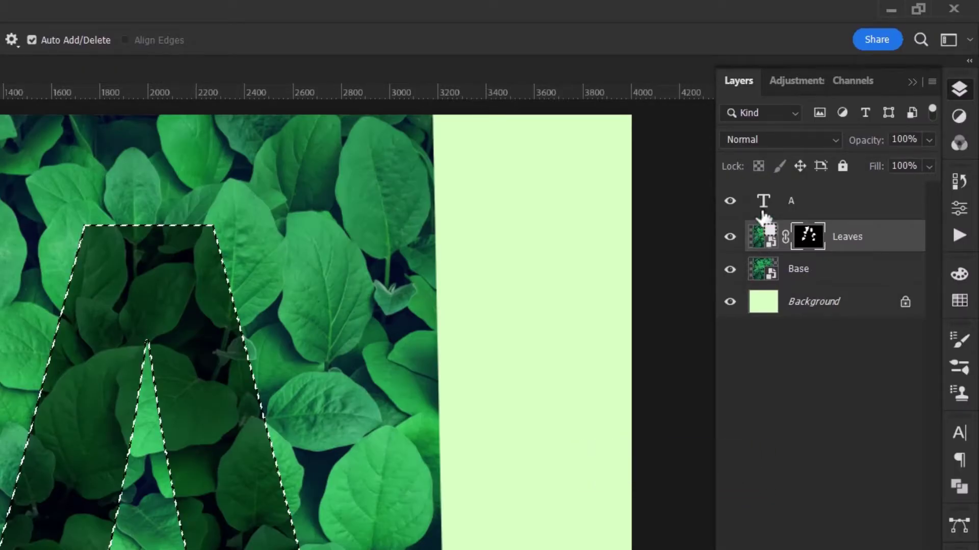
click(764, 272)
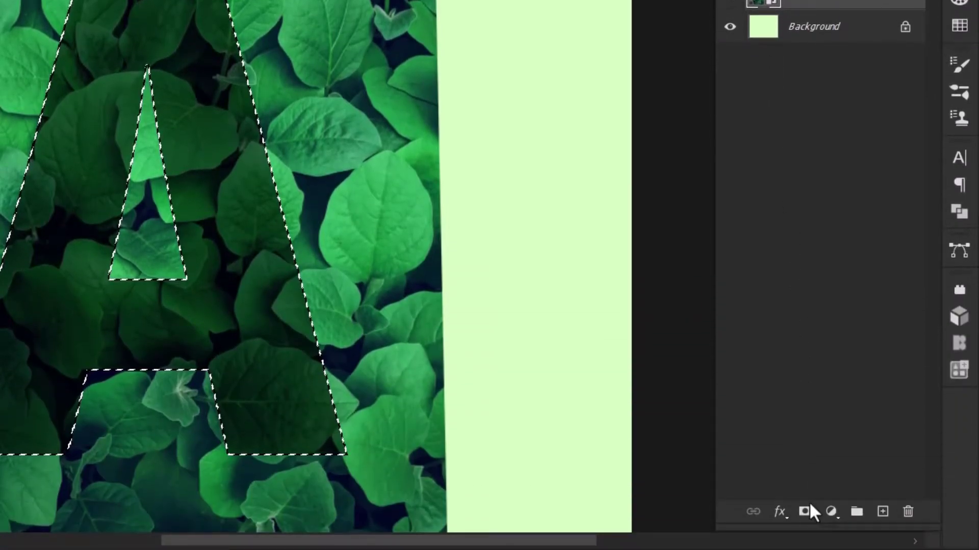
click(805, 512)
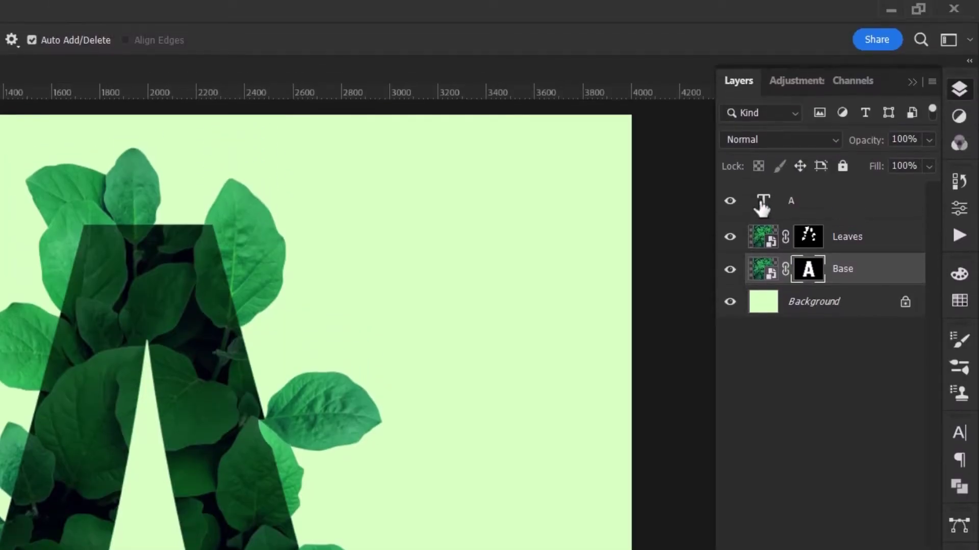
Move the A layer below Leaves and set its opacity to 100% and fill to 0%.
drag(763, 200, 760, 240)
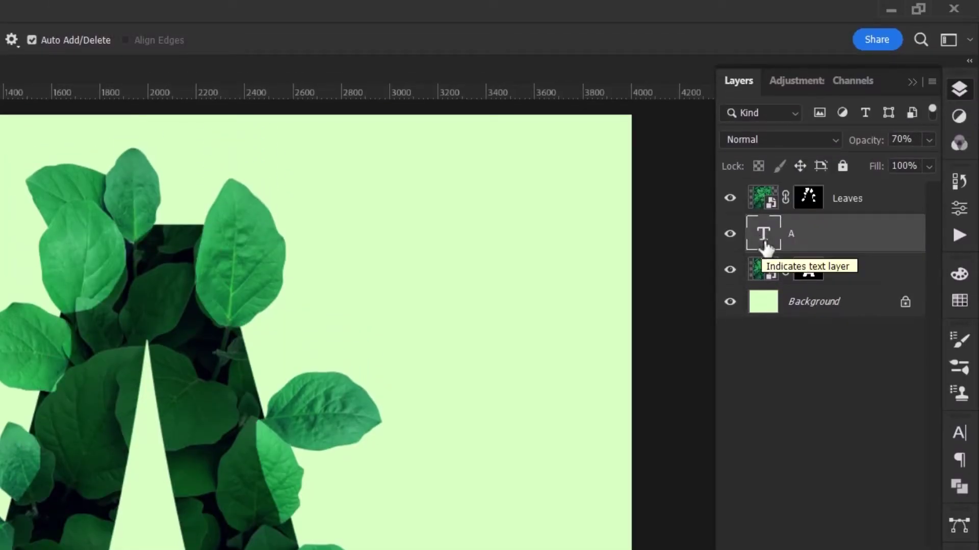
click(928, 141)
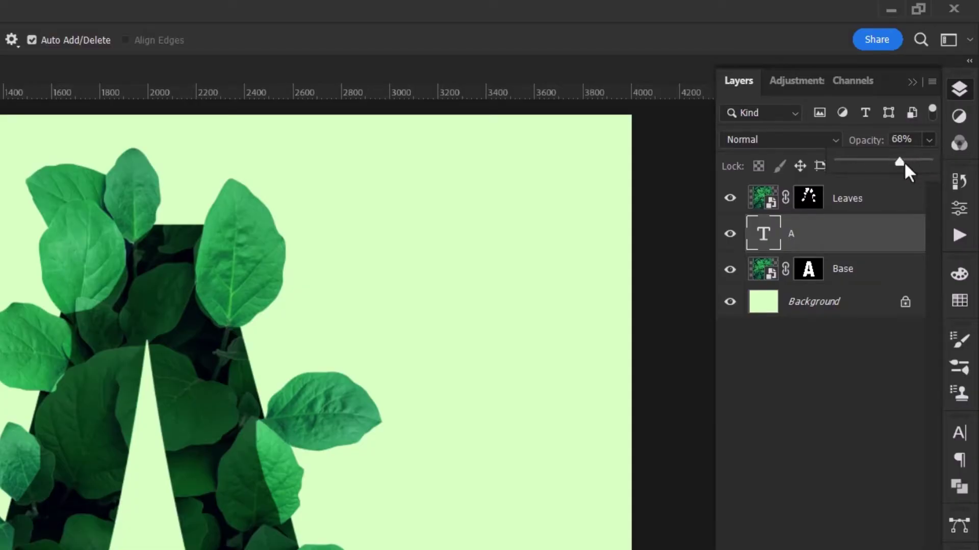
drag(931, 161, 925, 151)
click(925, 166)
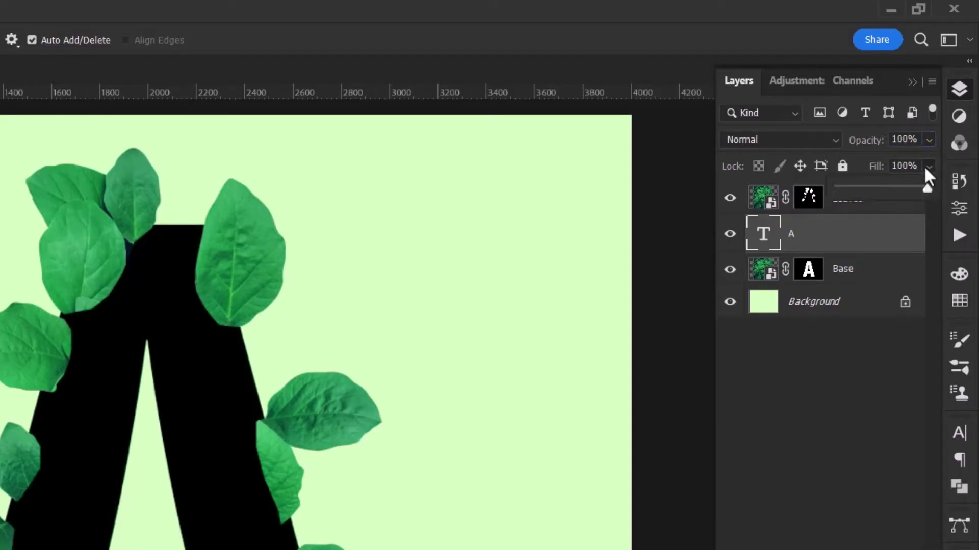
drag(824, 189, 822, 185)
Give the A layer a 000000 Inner Shadow: 80% opacity, 0 px distance, 20% choke, 40 px size.
double_click(812, 239)
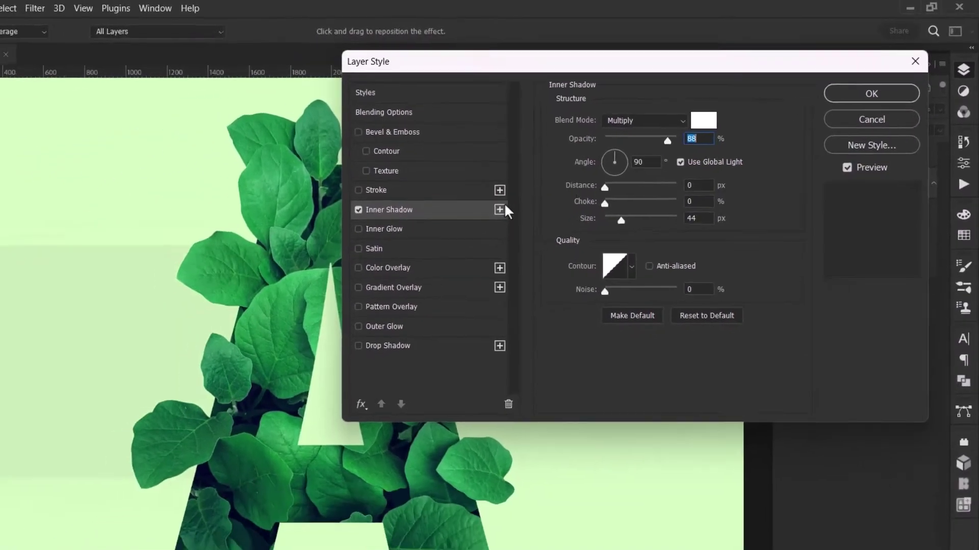
click(627, 153)
text(000000)
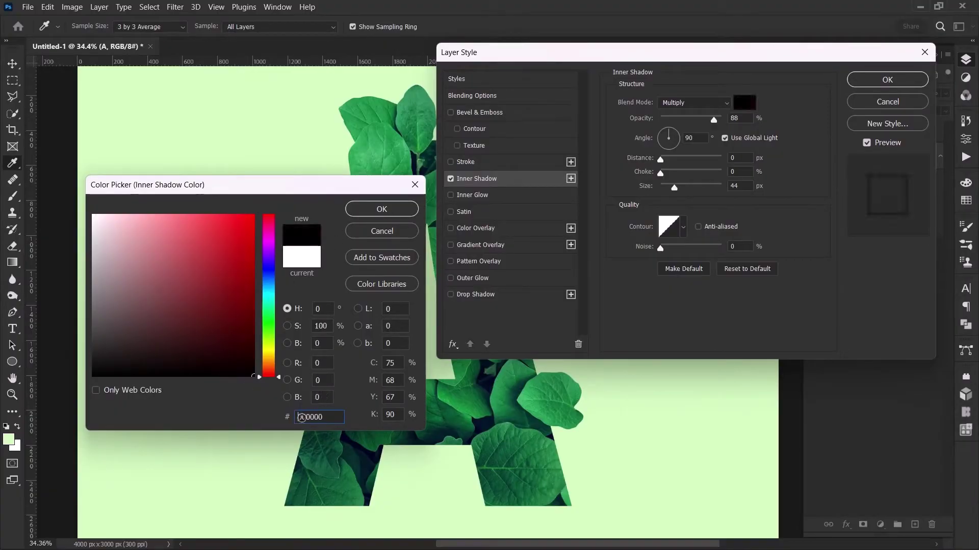
click(381, 209)
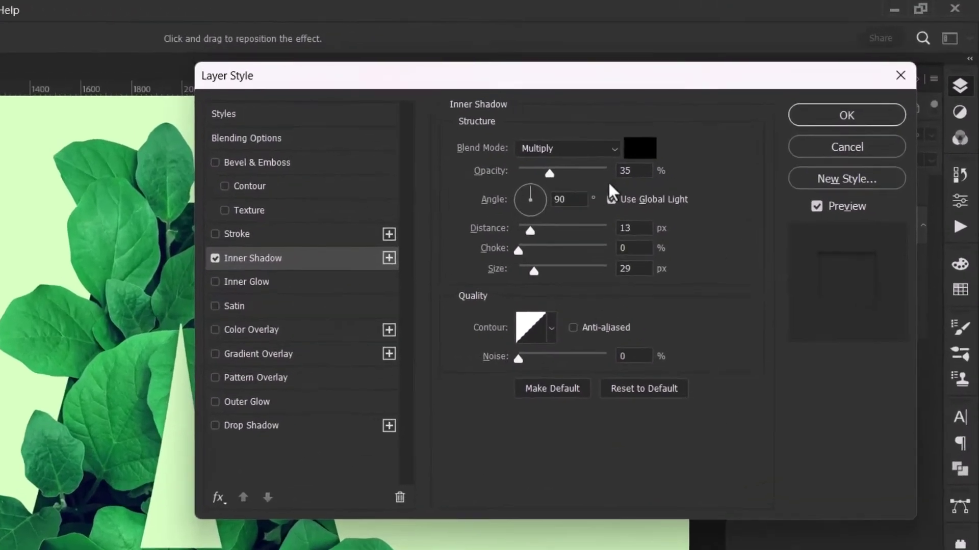
click(616, 171)
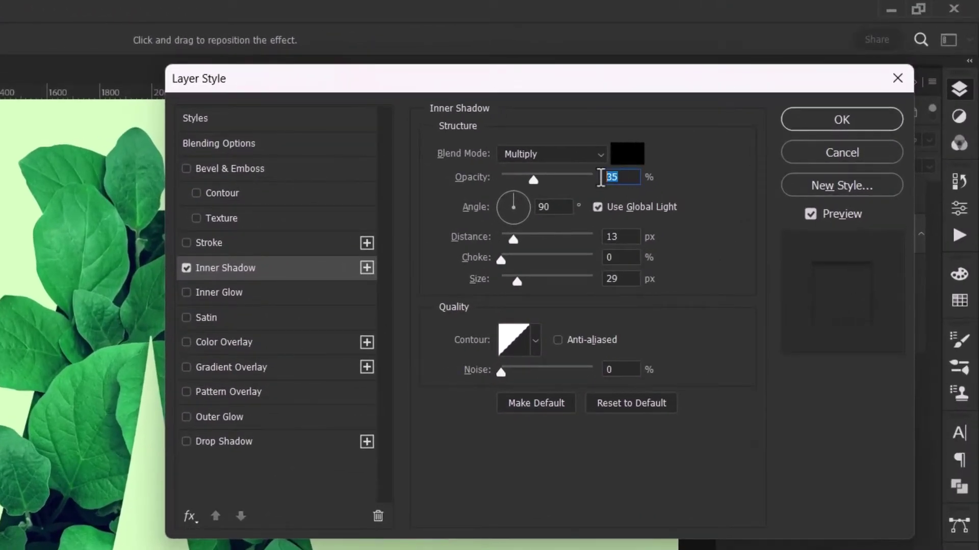
text(80)
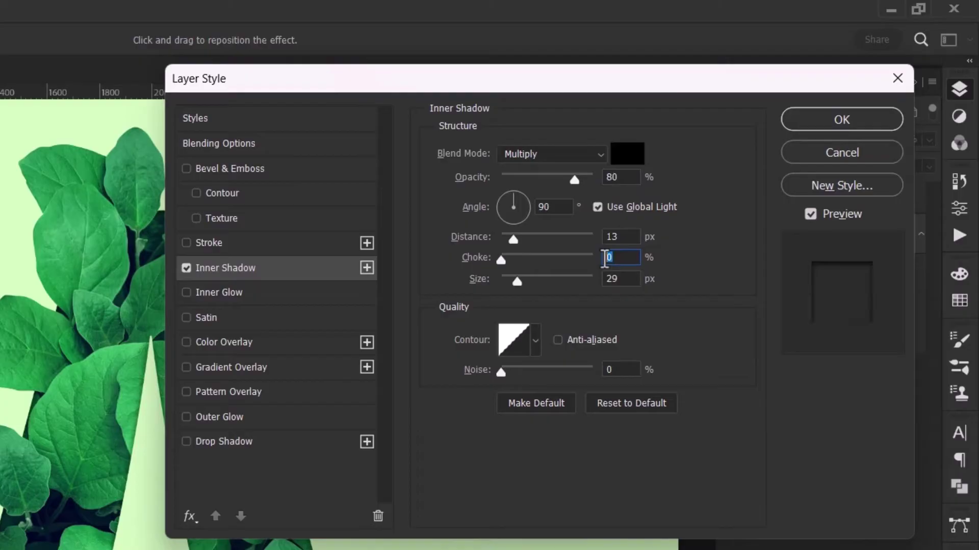
click(604, 258)
text(20)
click(622, 239)
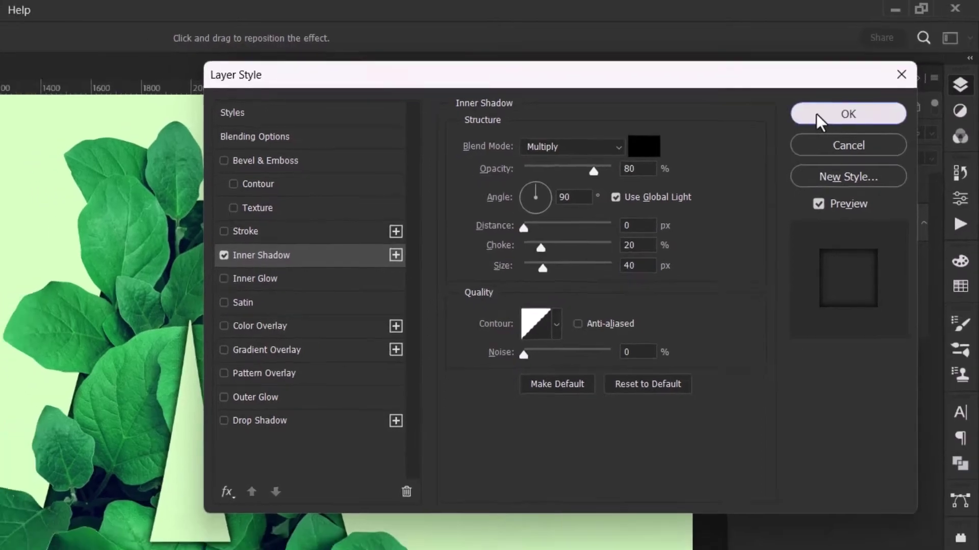
click(820, 119)
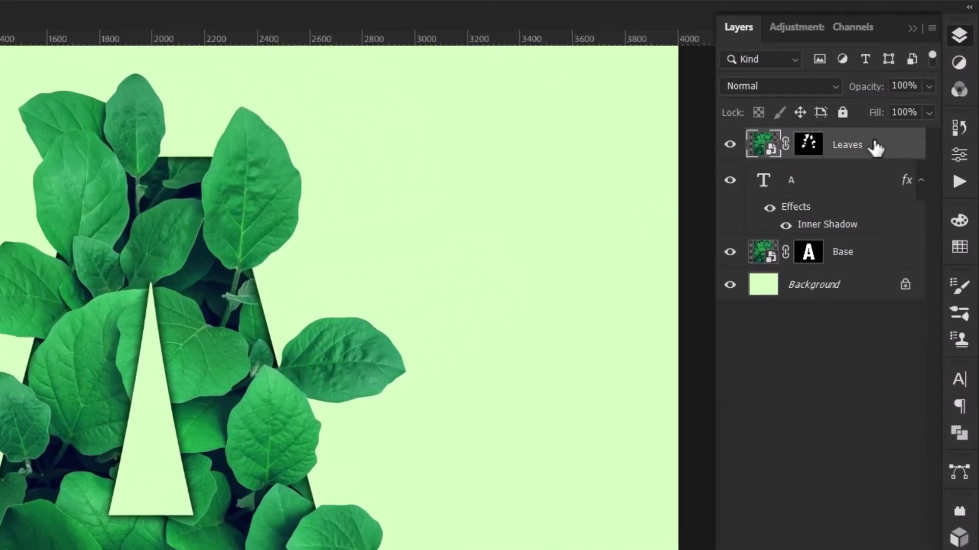
Add a Multiply drop shadow to Leaves: 55% opacity, 100° angle, 40 px distance, 5% spread.
double_click(910, 134)
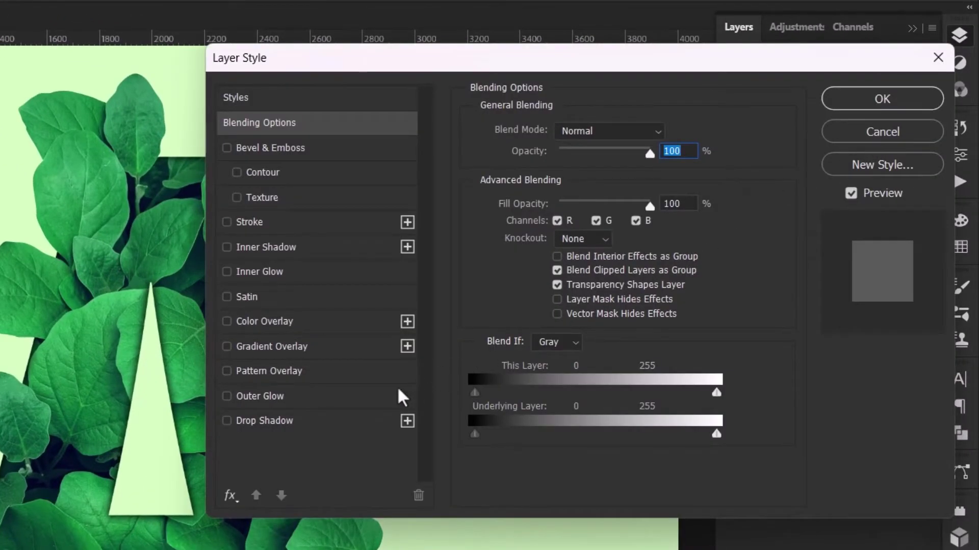
click(324, 421)
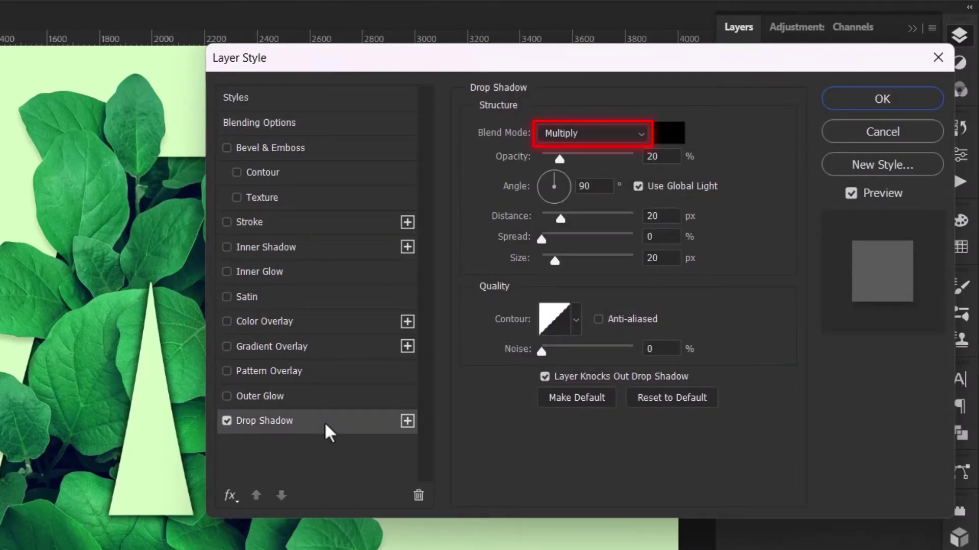
double_click(666, 158)
text(55)
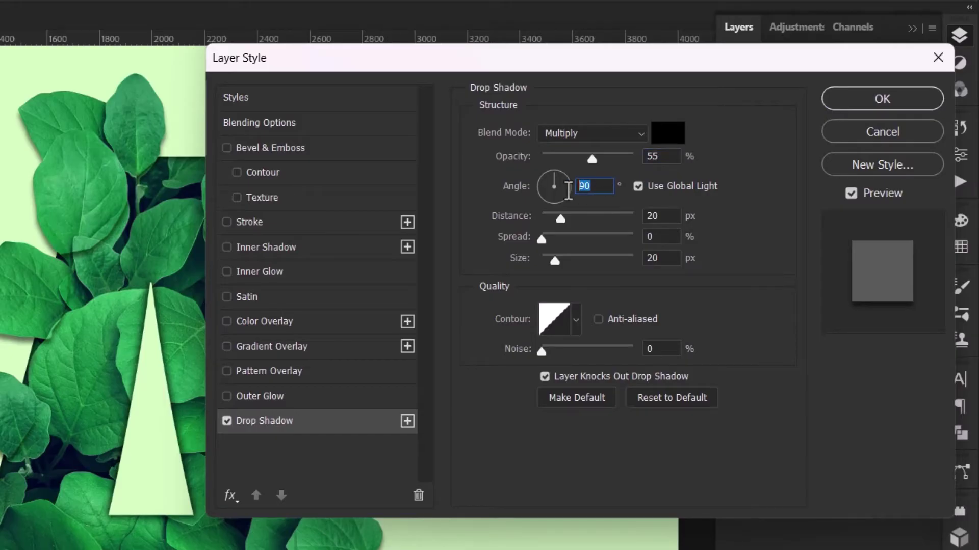
text(100)
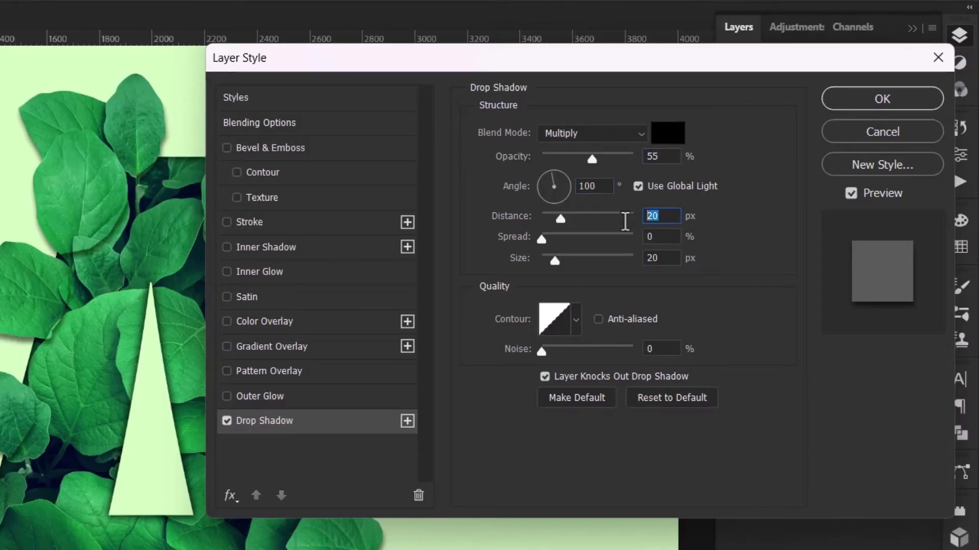
text(40)
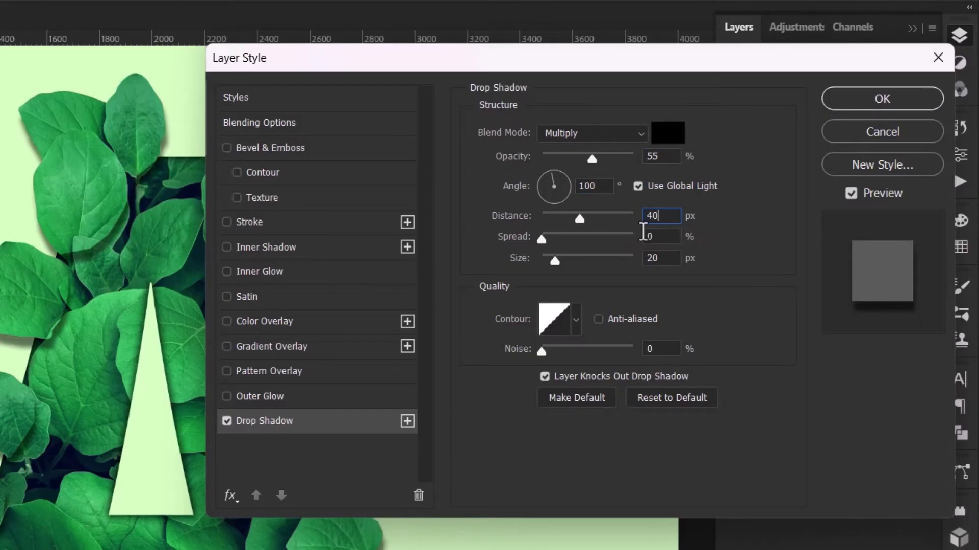
text(30)
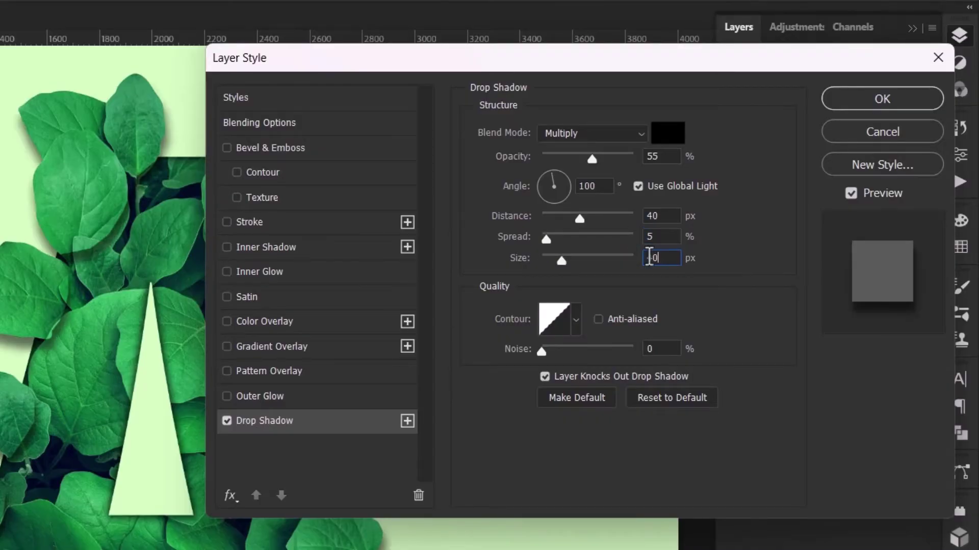
click(853, 105)
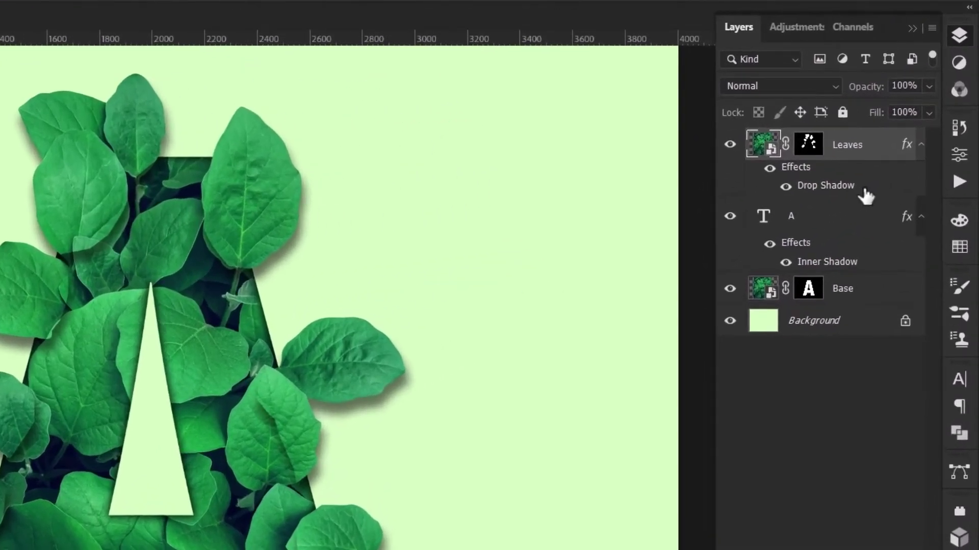
Split the Leaves layer's Drop Shadow effect out into its own layer, Leaves's Drop Shadow.
right_click(901, 159)
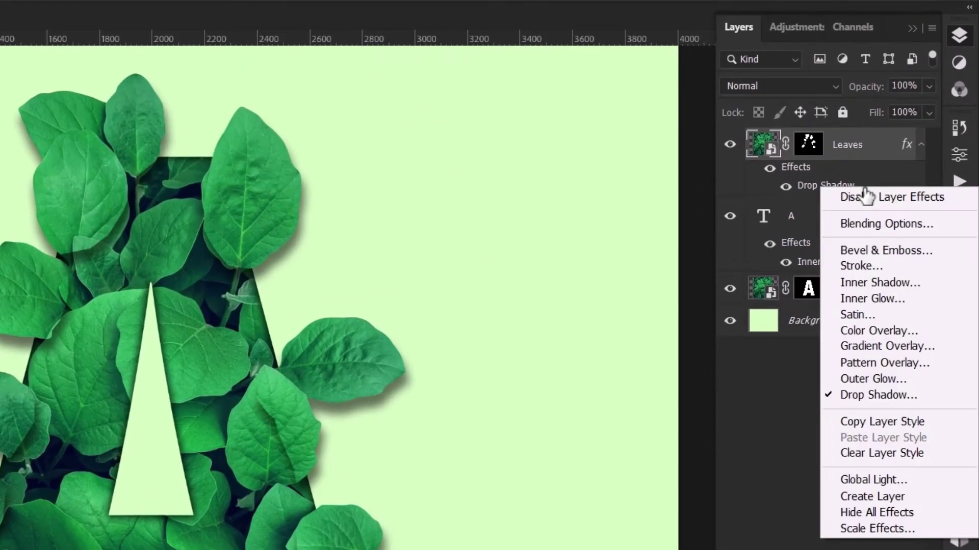
click(866, 495)
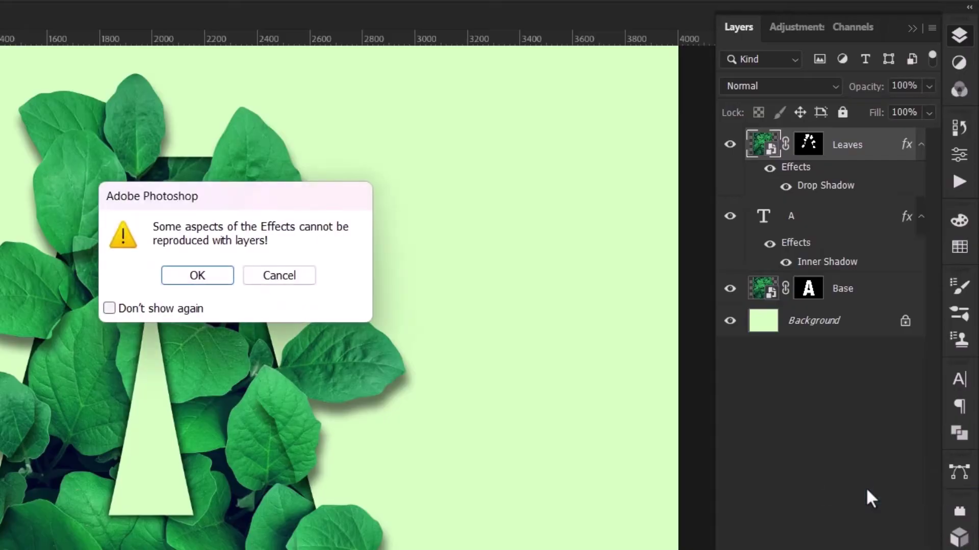
click(198, 275)
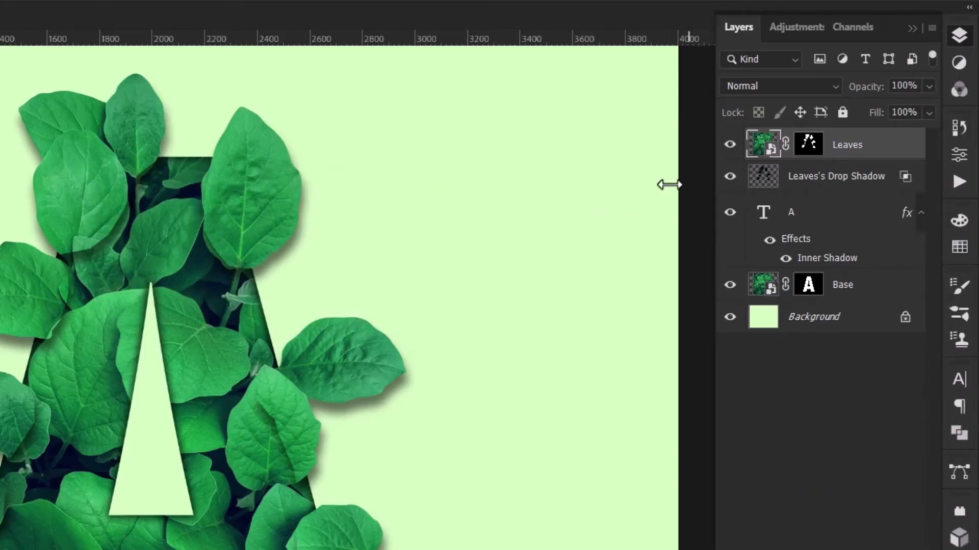
Mask the Leaves's Drop Shadow layer with a selection of the letter A shape.
click(768, 175)
ctrl+click(764, 213)
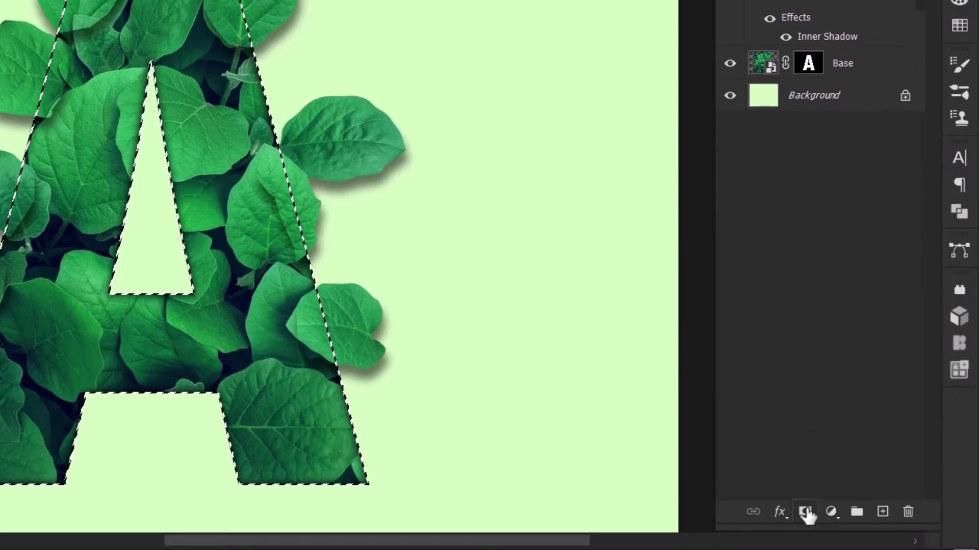
click(805, 512)
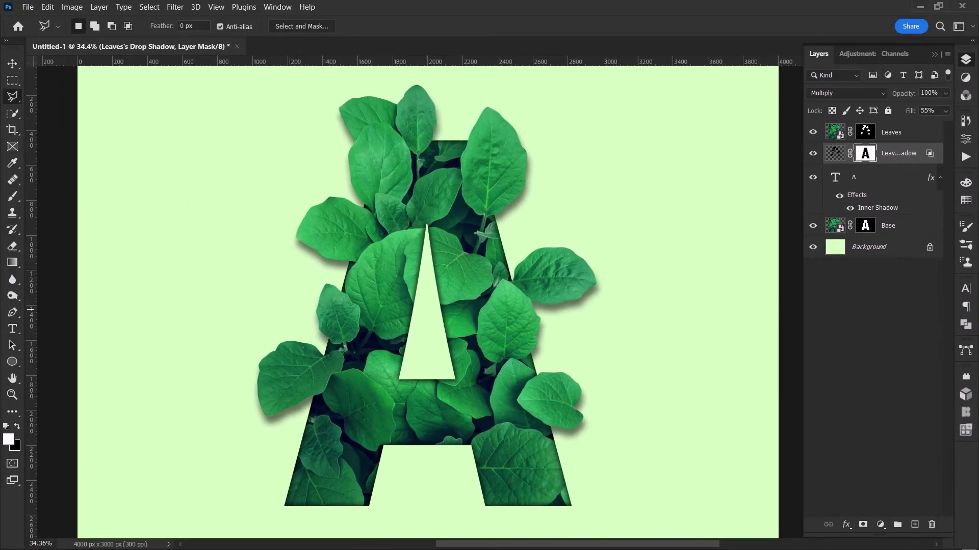